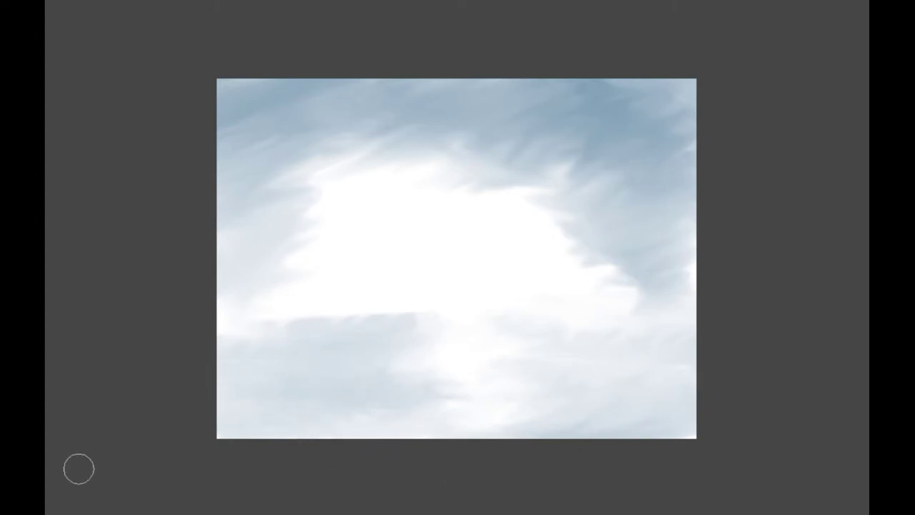
# Step: Paint darker blue along the sky's upper and side edges and on both sides of the water, leaving a pale centre
pyautogui.moveTo(651, 90)
pyautogui.mouseDown()
pyautogui.moveTo(748, 82)
pyautogui.moveTo(501, 89)
pyautogui.moveTo(316, 111)
pyautogui.moveTo(333, 124)
pyautogui.moveTo(658, 198)
pyautogui.moveTo(225, 204)
pyautogui.moveTo(619, 162)
pyautogui.moveTo(417, 142)
pyautogui.moveTo(419, 164)
pyautogui.moveTo(668, 292)
pyautogui.moveTo(229, 237)
pyautogui.moveTo(592, 228)
pyautogui.moveTo(298, 239)
pyautogui.moveTo(682, 184)
pyautogui.mouseUp()
pyautogui.moveTo(348, 127)
pyautogui.mouseDown()
pyautogui.moveTo(740, 122)
pyautogui.moveTo(782, 240)
pyautogui.moveTo(561, 315)
pyautogui.moveTo(530, 370)
pyautogui.moveTo(582, 414)
pyautogui.moveTo(228, 305)
pyautogui.moveTo(371, 356)
pyautogui.moveTo(713, 124)
pyautogui.mouseUp()
pyautogui.moveTo(200, 106)
pyautogui.mouseDown()
pyautogui.moveTo(730, 67)
pyautogui.moveTo(687, 145)
pyautogui.moveTo(703, 274)
pyautogui.mouseUp()
pyautogui.moveTo(250, 71)
pyautogui.mouseDown()
pyautogui.moveTo(279, 193)
pyautogui.moveTo(244, 295)
pyautogui.moveTo(317, 77)
pyautogui.moveTo(252, 116)
pyautogui.moveTo(489, 139)
pyautogui.moveTo(646, 112)
pyautogui.moveTo(302, 128)
pyautogui.moveTo(245, 112)
pyautogui.moveTo(621, 101)
pyautogui.moveTo(676, 109)
pyautogui.moveTo(595, 78)
pyautogui.moveTo(262, 97)
pyautogui.moveTo(193, 121)
pyautogui.moveTo(213, 163)
pyautogui.moveTo(269, 175)
pyautogui.moveTo(711, 196)
pyautogui.mouseUp()
pyautogui.moveTo(687, 314)
pyautogui.mouseDown()
pyautogui.moveTo(535, 315)
pyautogui.moveTo(506, 336)
pyautogui.moveTo(470, 406)
pyautogui.moveTo(685, 432)
pyautogui.moveTo(559, 386)
pyautogui.moveTo(732, 316)
pyautogui.moveTo(628, 327)
pyautogui.moveTo(682, 418)
pyautogui.moveTo(683, 301)
pyautogui.mouseUp()
pyautogui.moveTo(197, 328)
pyautogui.mouseDown()
pyautogui.moveTo(449, 313)
pyautogui.moveTo(372, 404)
pyautogui.moveTo(333, 355)
pyautogui.moveTo(217, 352)
pyautogui.moveTo(262, 343)
pyautogui.moveTo(355, 435)
pyautogui.mouseUp()
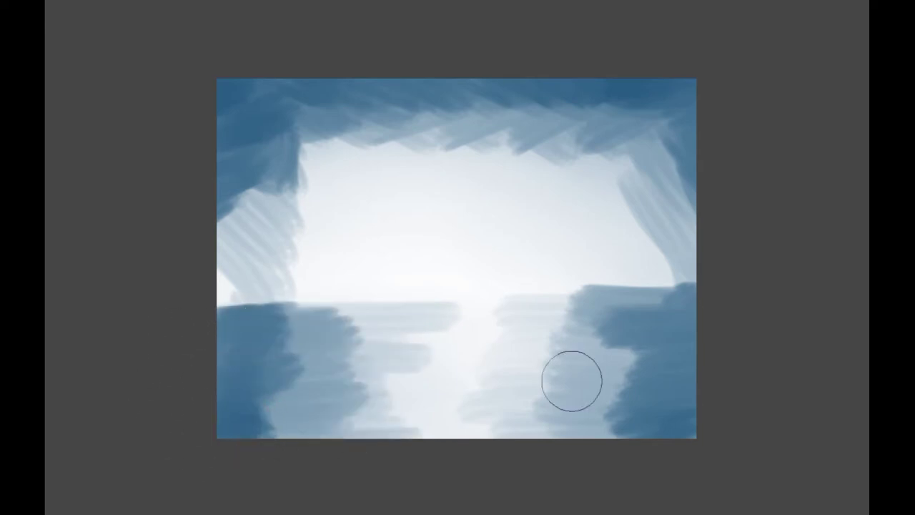
# Step: Roughly blend the blue strokes into the pale areas around the sky and across both sides of the water
pyautogui.moveTo(673, 125)
pyautogui.mouseDown()
pyautogui.moveTo(568, 104)
pyautogui.moveTo(508, 83)
pyautogui.moveTo(337, 113)
pyautogui.moveTo(253, 87)
pyautogui.moveTo(263, 141)
pyautogui.moveTo(453, 113)
pyautogui.moveTo(640, 121)
pyautogui.moveTo(618, 153)
pyautogui.moveTo(659, 224)
pyautogui.moveTo(646, 254)
pyautogui.moveTo(639, 159)
pyautogui.moveTo(558, 124)
pyautogui.moveTo(479, 161)
pyautogui.moveTo(436, 114)
pyautogui.moveTo(319, 160)
pyautogui.moveTo(295, 137)
pyautogui.moveTo(226, 224)
pyautogui.moveTo(248, 238)
pyautogui.moveTo(174, 280)
pyautogui.moveTo(294, 224)
pyautogui.moveTo(337, 242)
pyautogui.moveTo(234, 240)
pyautogui.moveTo(351, 159)
pyautogui.moveTo(386, 167)
pyautogui.moveTo(371, 164)
pyautogui.moveTo(574, 159)
pyautogui.moveTo(682, 194)
pyautogui.moveTo(635, 236)
pyautogui.mouseUp()
pyautogui.moveTo(524, 310)
pyautogui.mouseDown()
pyautogui.moveTo(562, 286)
pyautogui.moveTo(560, 366)
pyautogui.moveTo(537, 415)
pyautogui.moveTo(631, 404)
pyautogui.moveTo(619, 399)
pyautogui.moveTo(603, 339)
pyautogui.moveTo(689, 301)
pyautogui.mouseUp()
pyautogui.moveTo(315, 321)
pyautogui.mouseDown()
pyautogui.moveTo(351, 350)
pyautogui.moveTo(365, 394)
pyautogui.moveTo(270, 428)
pyautogui.moveTo(259, 393)
pyautogui.mouseUp()
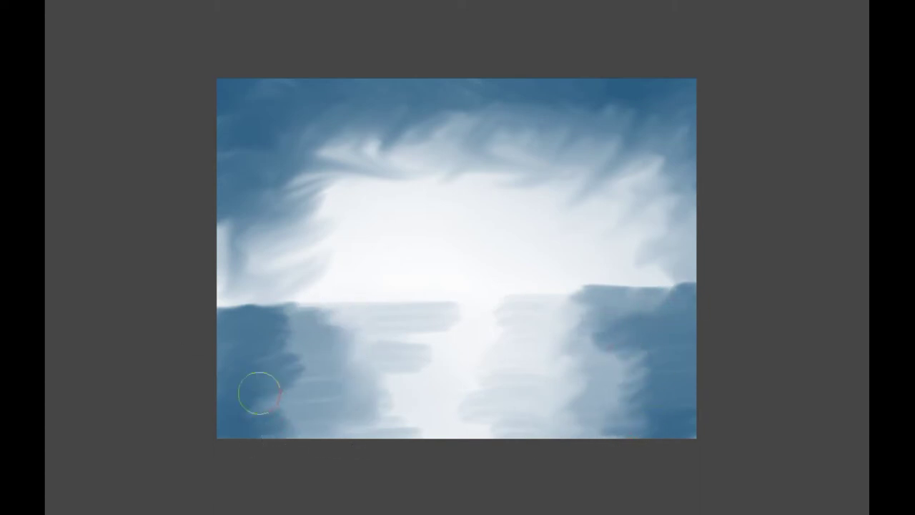
pyautogui.moveTo(268, 343); pyautogui.dragTo(284, 316)
# Step: Smooth the sky into an even gradient from deep blue at the top to pale blue at the horizon
pyautogui.moveTo(587, 94)
pyautogui.mouseDown()
pyautogui.moveTo(633, 101)
pyautogui.moveTo(535, 112)
pyautogui.moveTo(404, 87)
pyautogui.moveTo(244, 109)
pyautogui.moveTo(219, 127)
pyautogui.mouseUp()
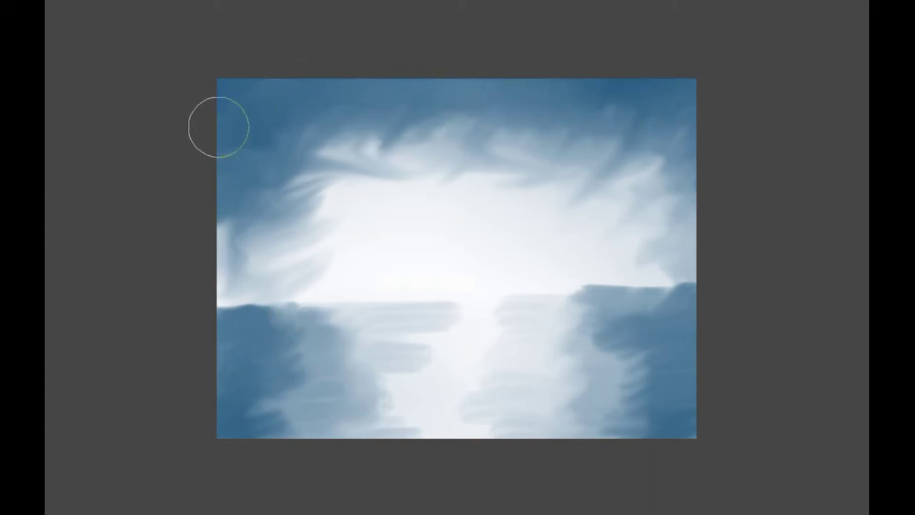
pyautogui.moveTo(325, 112)
pyautogui.mouseDown()
pyautogui.moveTo(323, 133)
pyautogui.moveTo(634, 137)
pyautogui.moveTo(299, 202)
pyautogui.moveTo(186, 284)
pyautogui.mouseUp()
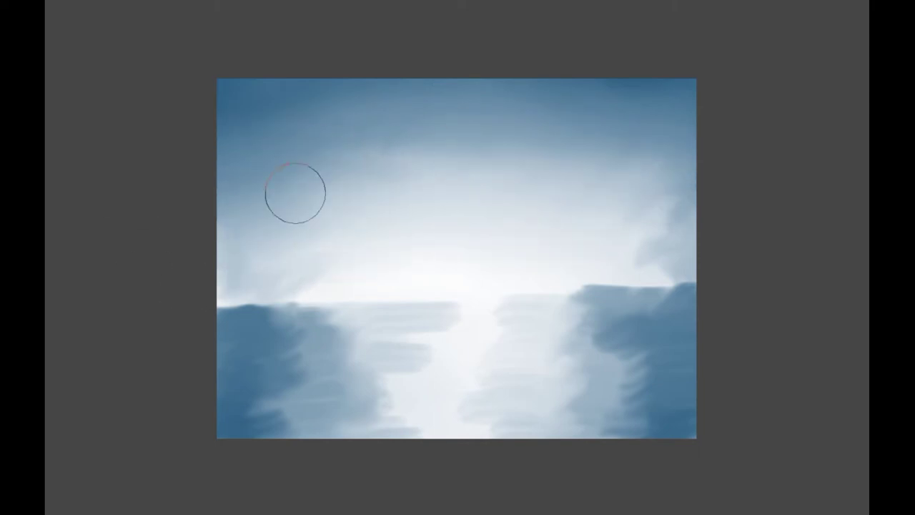
pyautogui.moveTo(317, 139)
pyautogui.mouseDown()
pyautogui.moveTo(607, 139)
pyautogui.moveTo(613, 174)
pyautogui.moveTo(590, 242)
pyautogui.moveTo(538, 176)
pyautogui.mouseUp()
pyautogui.moveTo(157, 250)
pyautogui.mouseDown()
pyautogui.moveTo(296, 271)
pyautogui.moveTo(676, 258)
pyautogui.mouseUp()
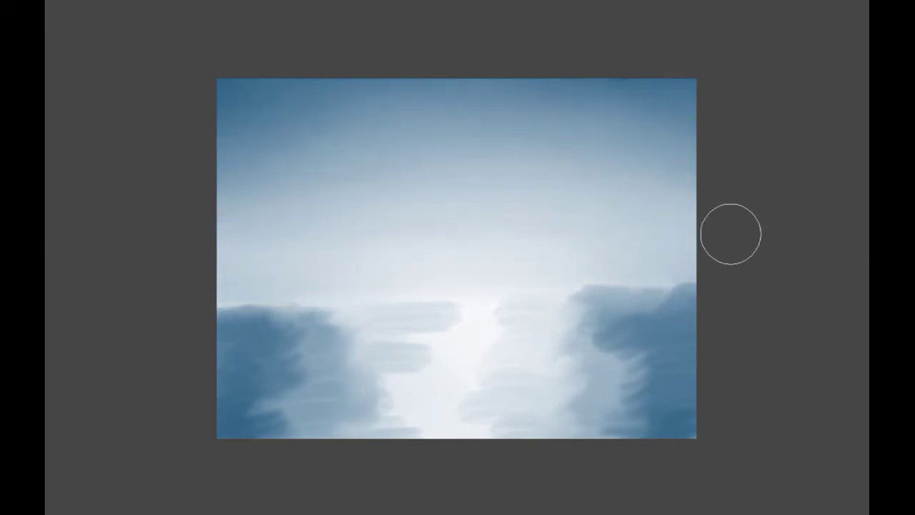
# Step: Blend the water's blue patches smoothly and add soft horizontal ripples around a lighter central reflection
pyautogui.moveTo(646, 309)
pyautogui.mouseDown()
pyautogui.moveTo(638, 329)
pyautogui.moveTo(629, 319)
pyautogui.moveTo(579, 329)
pyautogui.moveTo(632, 461)
pyautogui.mouseUp()
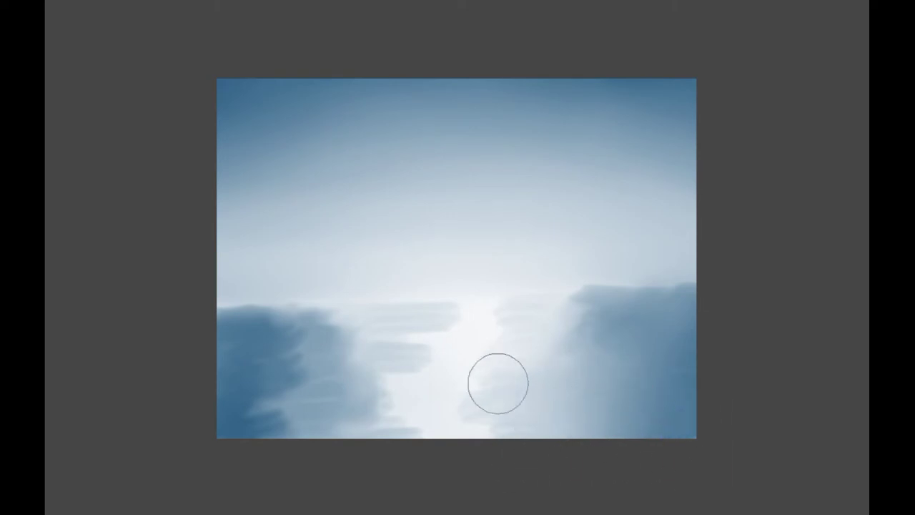
pyautogui.moveTo(656, 295)
pyautogui.mouseDown()
pyautogui.moveTo(530, 307)
pyautogui.moveTo(655, 294)
pyautogui.moveTo(673, 366)
pyautogui.mouseUp()
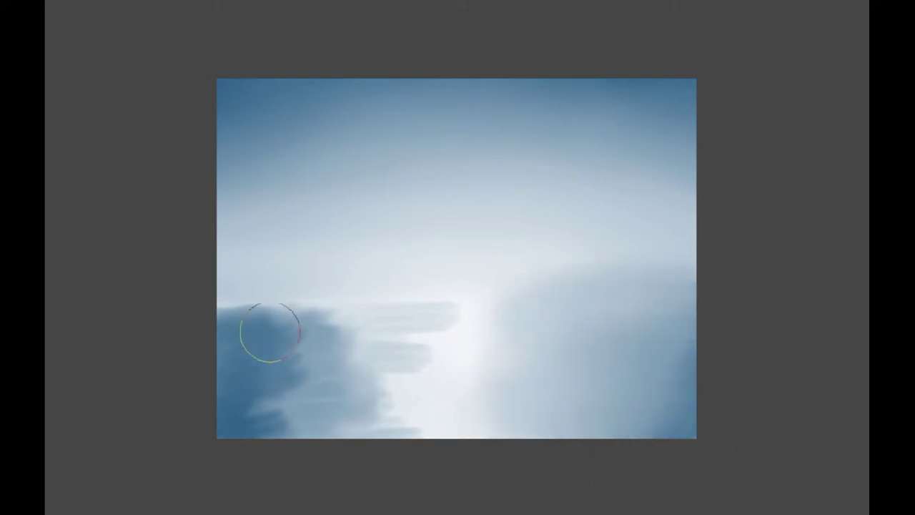
pyautogui.moveTo(275, 377)
pyautogui.mouseDown()
pyautogui.moveTo(282, 403)
pyautogui.moveTo(339, 343)
pyautogui.moveTo(317, 310)
pyautogui.moveTo(231, 415)
pyautogui.moveTo(468, 307)
pyautogui.moveTo(350, 376)
pyautogui.moveTo(415, 426)
pyautogui.moveTo(537, 362)
pyautogui.moveTo(474, 358)
pyautogui.moveTo(548, 298)
pyautogui.moveTo(495, 326)
pyautogui.moveTo(257, 315)
pyautogui.moveTo(145, 417)
pyautogui.mouseUp()
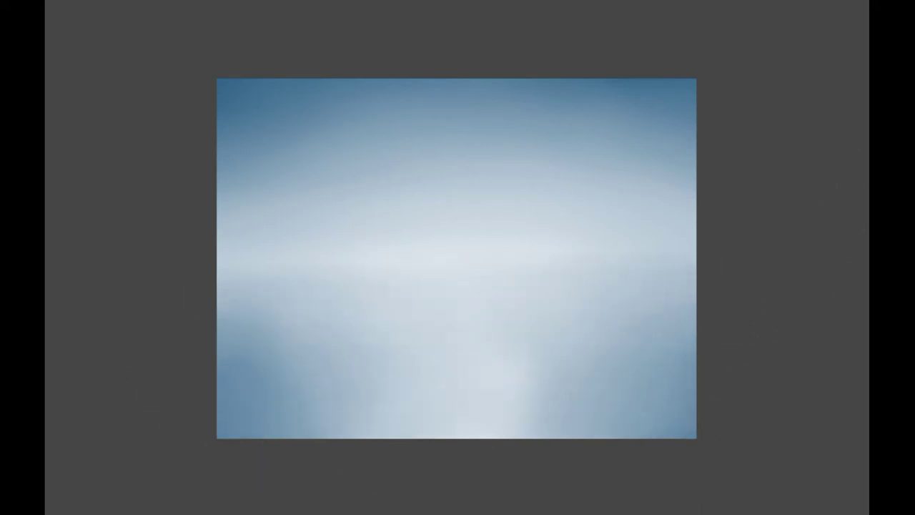
pyautogui.moveTo(505, 279)
pyautogui.mouseDown()
pyautogui.moveTo(754, 312)
pyautogui.moveTo(731, 364)
pyautogui.moveTo(568, 407)
pyautogui.moveTo(191, 276)
pyautogui.moveTo(157, 314)
pyautogui.moveTo(461, 364)
pyautogui.moveTo(172, 437)
pyautogui.moveTo(472, 429)
pyautogui.mouseUp()
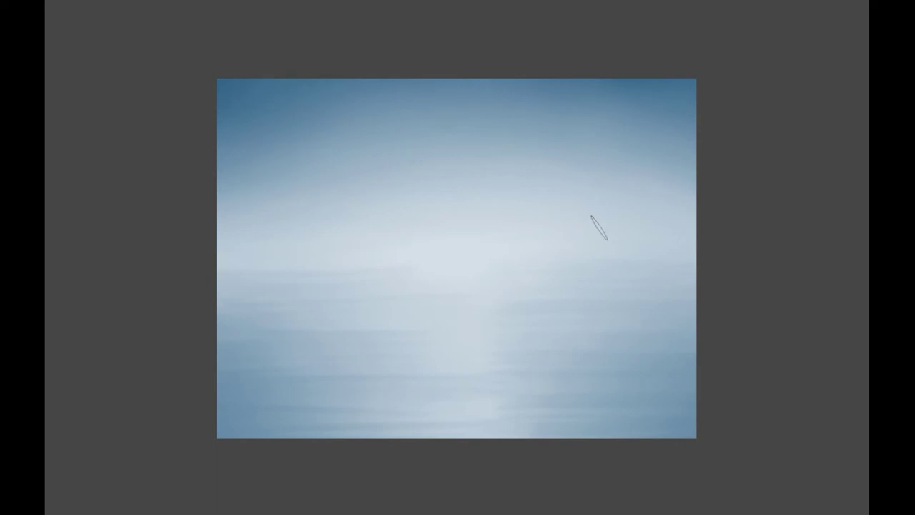
# Step: Paint a dark purple mountain silhouette with several peaks above the horizon and fade its base softly
pyautogui.moveTo(586, 222)
pyautogui.mouseDown()
pyautogui.moveTo(560, 193)
pyautogui.moveTo(543, 214)
pyautogui.mouseUp()
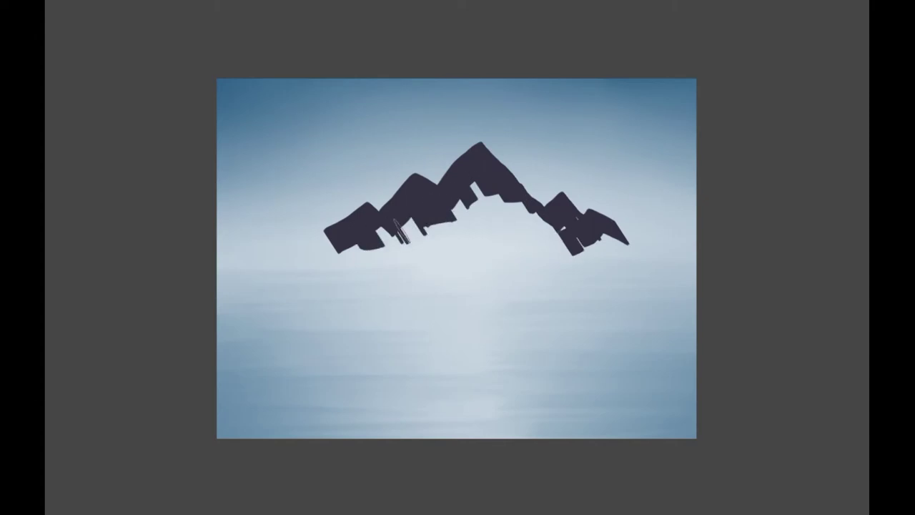
pyautogui.moveTo(563, 223)
pyautogui.mouseDown()
pyautogui.moveTo(582, 239)
pyautogui.moveTo(574, 221)
pyautogui.moveTo(645, 247)
pyautogui.moveTo(630, 249)
pyautogui.moveTo(475, 174)
pyautogui.moveTo(528, 210)
pyautogui.moveTo(467, 177)
pyautogui.moveTo(485, 202)
pyautogui.moveTo(462, 174)
pyautogui.moveTo(454, 196)
pyautogui.moveTo(486, 238)
pyautogui.moveTo(520, 235)
pyautogui.moveTo(466, 216)
pyautogui.moveTo(441, 222)
pyautogui.moveTo(458, 250)
pyautogui.moveTo(359, 223)
pyautogui.moveTo(374, 246)
pyautogui.moveTo(342, 242)
pyautogui.moveTo(348, 228)
pyautogui.moveTo(336, 251)
pyautogui.moveTo(437, 216)
pyautogui.moveTo(449, 231)
pyautogui.moveTo(486, 201)
pyautogui.moveTo(516, 255)
pyautogui.moveTo(502, 223)
pyautogui.moveTo(342, 267)
pyautogui.moveTo(326, 248)
pyautogui.moveTo(557, 228)
pyautogui.moveTo(562, 260)
pyautogui.moveTo(587, 264)
pyautogui.moveTo(610, 236)
pyautogui.moveTo(643, 265)
pyautogui.moveTo(645, 255)
pyautogui.moveTo(506, 235)
pyautogui.moveTo(483, 273)
pyautogui.moveTo(293, 271)
pyautogui.moveTo(377, 284)
pyautogui.moveTo(527, 254)
pyautogui.moveTo(594, 268)
pyautogui.moveTo(650, 257)
pyautogui.moveTo(637, 270)
pyautogui.moveTo(537, 256)
pyautogui.moveTo(536, 273)
pyautogui.moveTo(401, 285)
pyautogui.moveTo(576, 265)
pyautogui.moveTo(595, 288)
pyautogui.mouseUp()
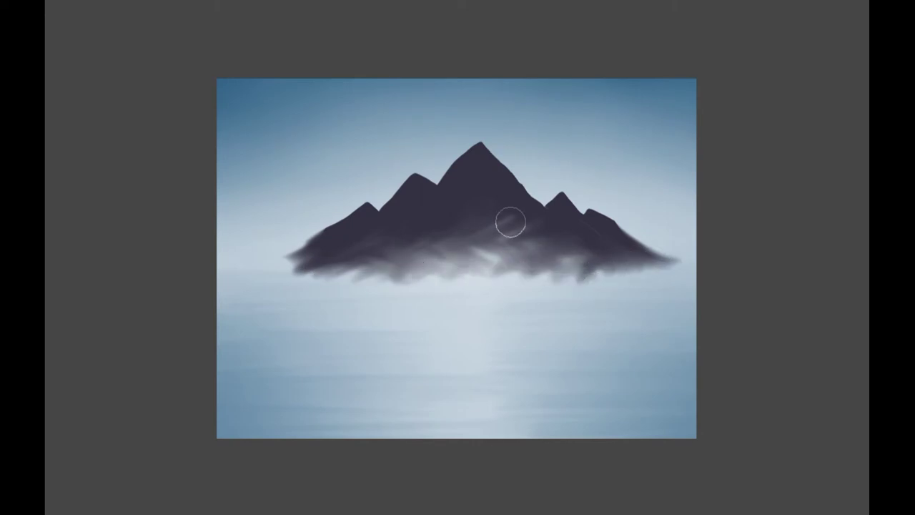
pyautogui.moveTo(394, 255)
pyautogui.mouseDown()
pyautogui.moveTo(548, 239)
pyautogui.moveTo(511, 227)
pyautogui.moveTo(555, 251)
pyautogui.moveTo(501, 260)
pyautogui.moveTo(386, 244)
pyautogui.moveTo(468, 213)
pyautogui.moveTo(518, 256)
pyautogui.moveTo(566, 238)
pyautogui.moveTo(467, 226)
pyautogui.mouseUp()
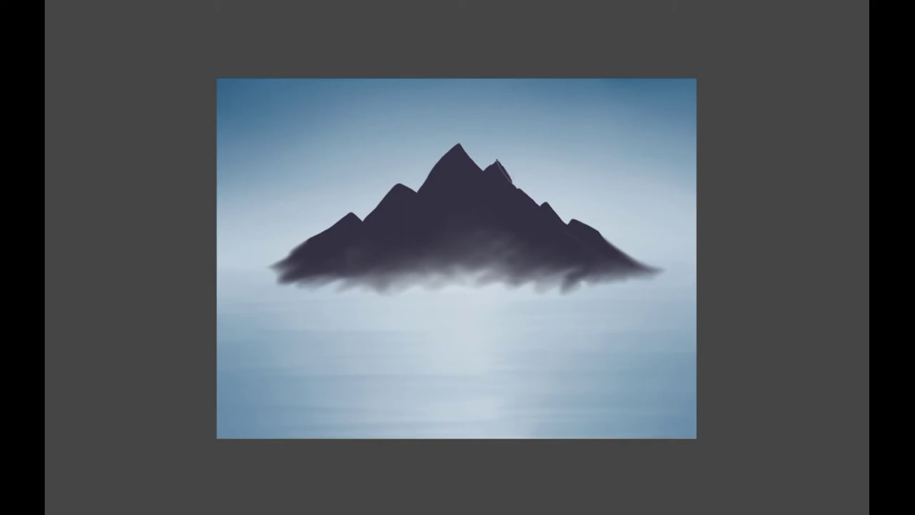
# Step: Reshape the mountain's right-hand peaks and slope, and extend its tapering foot at both ends
pyautogui.moveTo(560, 219)
pyautogui.mouseDown()
pyautogui.moveTo(592, 223)
pyautogui.moveTo(641, 258)
pyautogui.mouseUp()
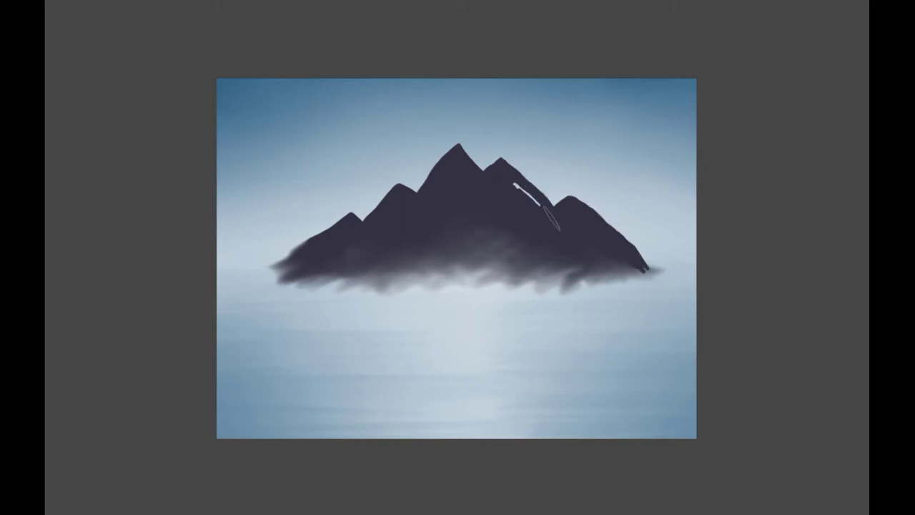
pyautogui.moveTo(633, 249)
pyautogui.mouseDown()
pyautogui.moveTo(654, 265)
pyautogui.moveTo(693, 276)
pyautogui.mouseUp()
pyautogui.moveTo(282, 265); pyautogui.dragTo(277, 272)
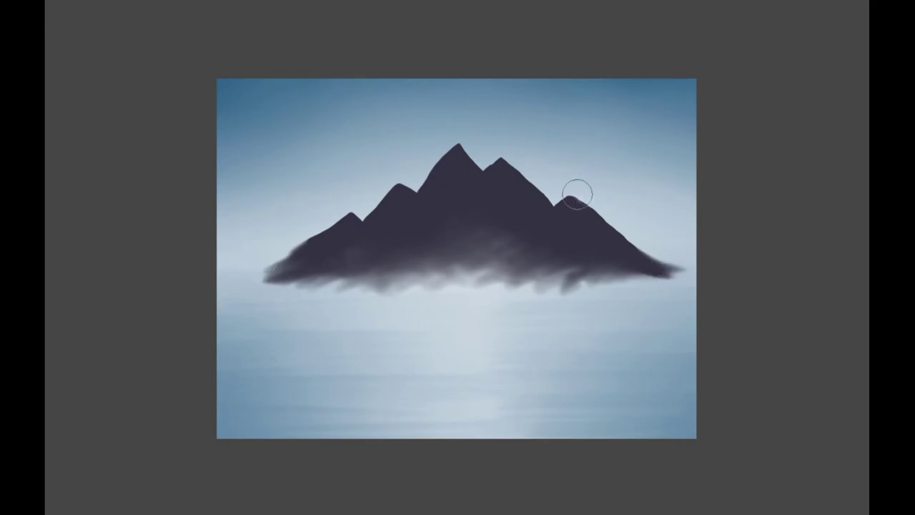
# Step: Brush pale lavender textured highlights down the right-facing slope of each mountain peak
pyautogui.moveTo(582, 205)
pyautogui.mouseDown()
pyautogui.moveTo(607, 246)
pyautogui.moveTo(590, 208)
pyautogui.moveTo(679, 271)
pyautogui.mouseUp()
pyautogui.moveTo(508, 147)
pyautogui.mouseDown()
pyautogui.moveTo(500, 149)
pyautogui.moveTo(551, 224)
pyautogui.moveTo(544, 220)
pyautogui.mouseUp()
pyautogui.moveTo(499, 159)
pyautogui.mouseDown()
pyautogui.moveTo(563, 266)
pyautogui.moveTo(563, 252)
pyautogui.moveTo(530, 213)
pyautogui.moveTo(545, 262)
pyautogui.moveTo(559, 249)
pyautogui.moveTo(587, 273)
pyautogui.mouseUp()
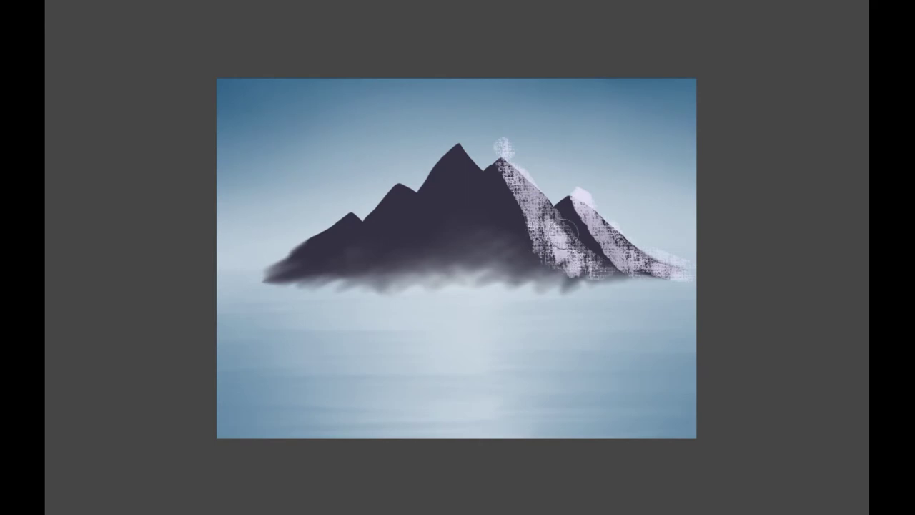
pyautogui.moveTo(545, 194); pyautogui.dragTo(502, 158)
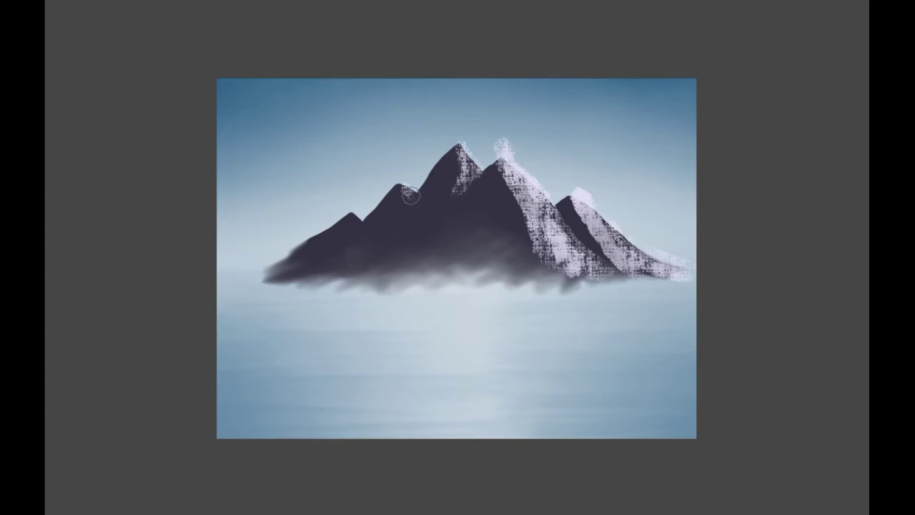
pyautogui.moveTo(403, 190); pyautogui.dragTo(494, 246)
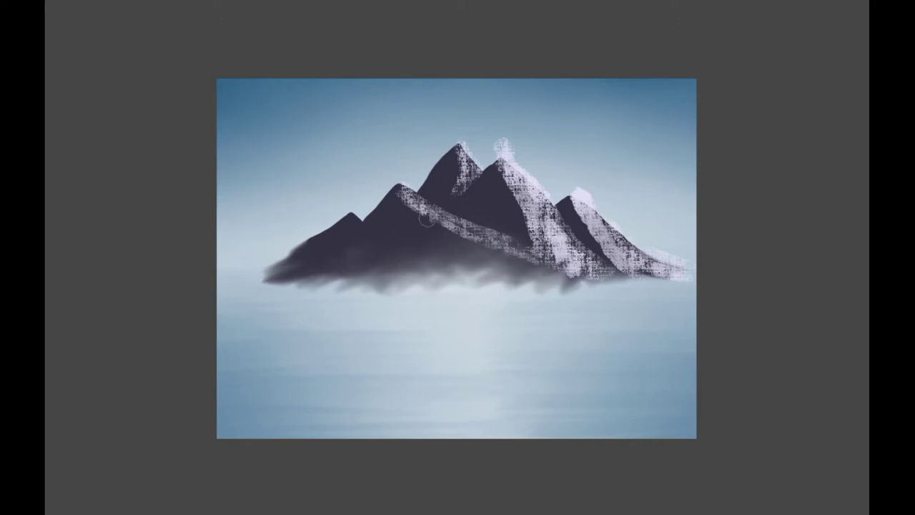
pyautogui.moveTo(427, 248)
pyautogui.mouseDown()
pyautogui.moveTo(447, 265)
pyautogui.moveTo(529, 271)
pyautogui.moveTo(487, 277)
pyautogui.mouseUp()
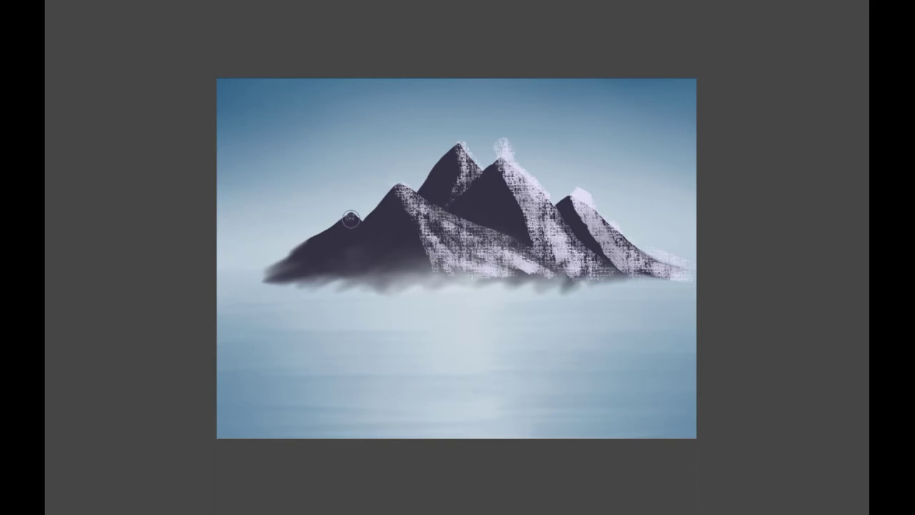
pyautogui.moveTo(357, 220); pyautogui.dragTo(432, 269)
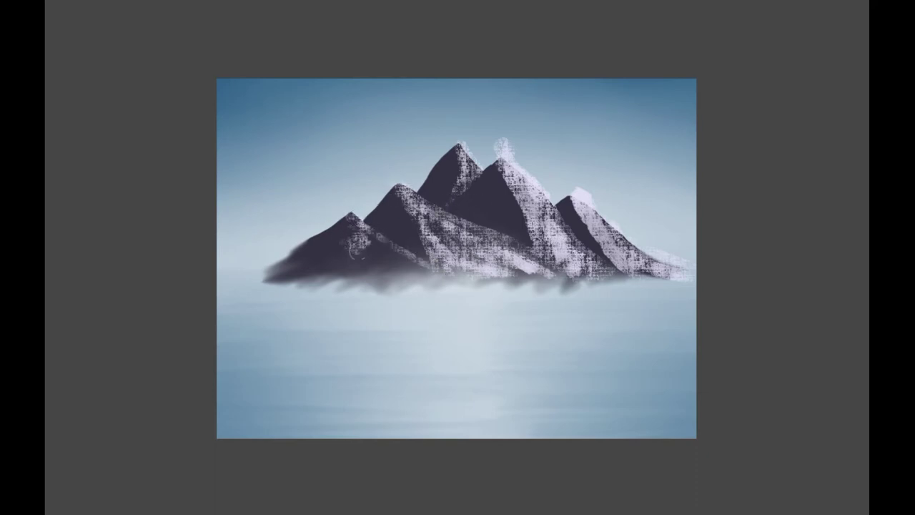
pyautogui.moveTo(355, 259); pyautogui.dragTo(415, 269)
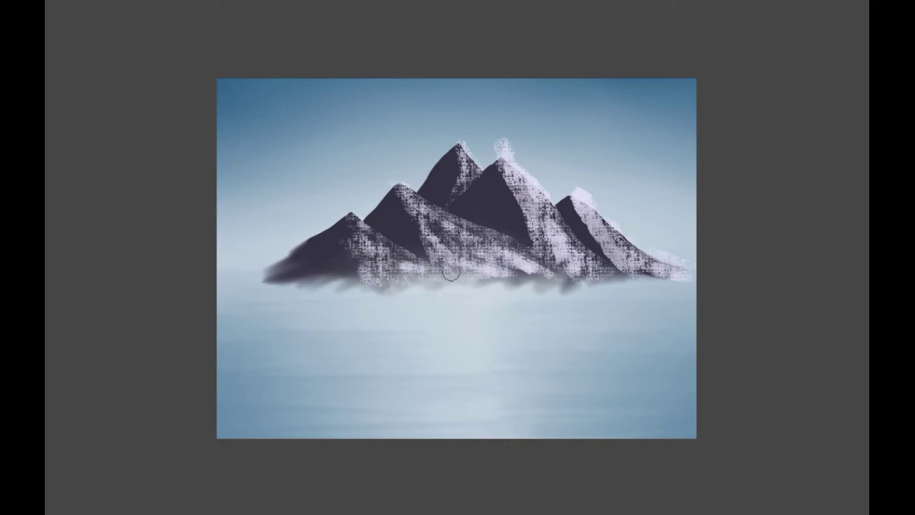
# Step: Brush a fainter, darker version of the texture over the shaded left-facing slopes of all the peaks
pyautogui.moveTo(350, 219); pyautogui.dragTo(275, 256)
pyautogui.moveTo(347, 228); pyautogui.dragTo(182, 296)
pyautogui.moveTo(337, 245)
pyautogui.mouseDown()
pyautogui.moveTo(354, 249)
pyautogui.moveTo(190, 298)
pyautogui.mouseUp()
pyautogui.moveTo(342, 270); pyautogui.dragTo(279, 285)
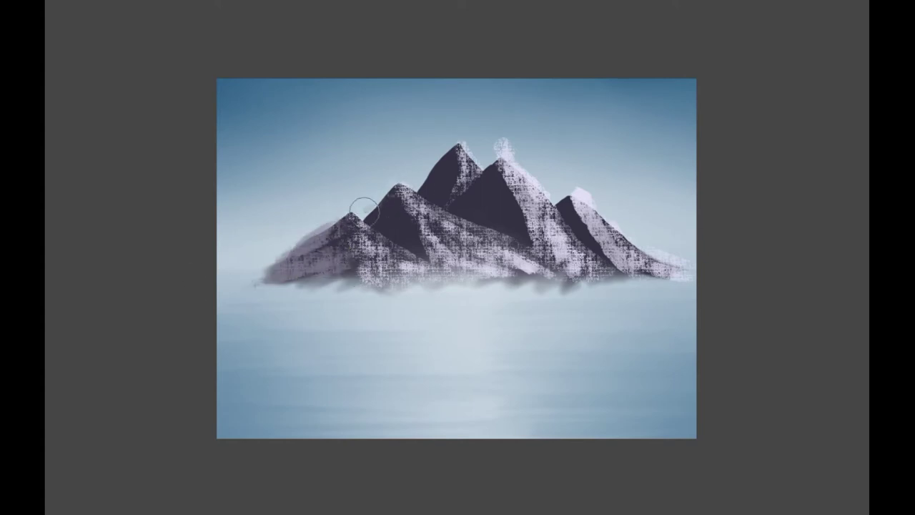
pyautogui.moveTo(406, 213); pyautogui.dragTo(412, 233)
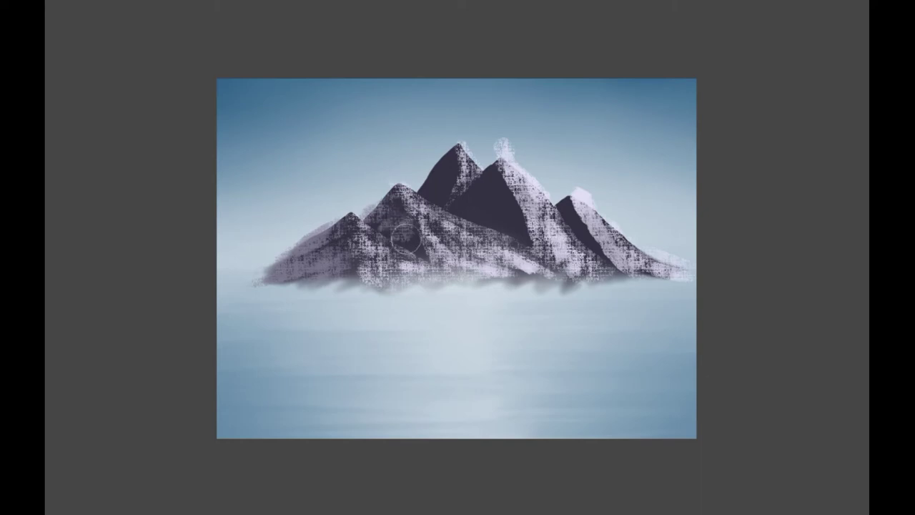
pyautogui.moveTo(440, 168)
pyautogui.mouseDown()
pyautogui.moveTo(422, 161)
pyautogui.moveTo(442, 208)
pyautogui.moveTo(472, 193)
pyautogui.moveTo(501, 214)
pyautogui.moveTo(504, 232)
pyautogui.mouseUp()
pyautogui.moveTo(558, 202); pyautogui.dragTo(605, 279)
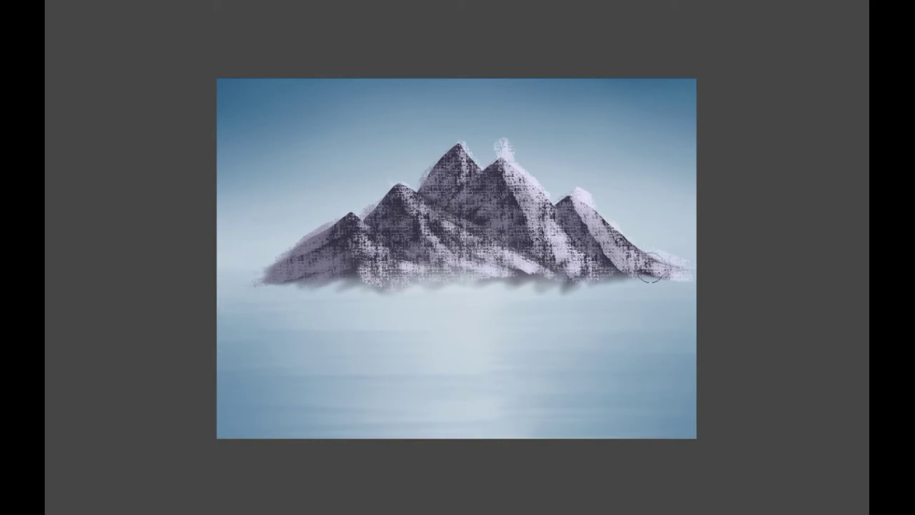
pyautogui.moveTo(679, 269)
pyautogui.mouseDown()
pyautogui.moveTo(284, 274)
pyautogui.moveTo(339, 259)
pyautogui.moveTo(313, 232)
pyautogui.moveTo(391, 228)
pyautogui.moveTo(401, 258)
pyautogui.moveTo(391, 266)
pyautogui.moveTo(407, 201)
pyautogui.moveTo(385, 213)
pyautogui.moveTo(400, 236)
pyautogui.moveTo(415, 202)
pyautogui.moveTo(487, 234)
pyautogui.moveTo(417, 216)
pyautogui.moveTo(513, 263)
pyautogui.moveTo(443, 171)
pyautogui.moveTo(428, 179)
pyautogui.moveTo(451, 198)
pyautogui.moveTo(500, 179)
pyautogui.moveTo(486, 209)
pyautogui.moveTo(524, 166)
pyautogui.moveTo(537, 193)
pyautogui.moveTo(580, 206)
pyautogui.moveTo(577, 234)
pyautogui.moveTo(596, 220)
pyautogui.moveTo(636, 268)
pyautogui.mouseUp()
# Step: Select the area outside the mountain silhouette, delete the texture spilling over its edges, and clear the selection
pyautogui.click(676, 154)
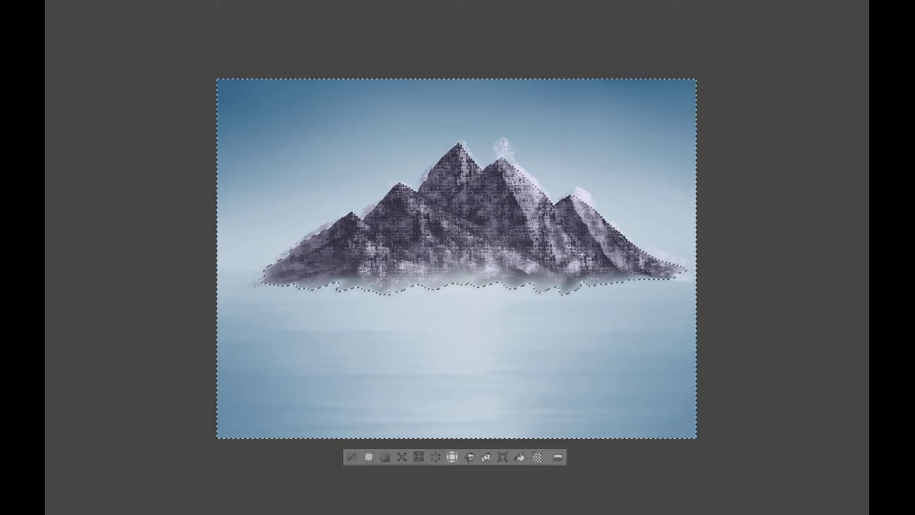
pyautogui.press('Delete')
pyautogui.hotkey('ctrl', 'd')
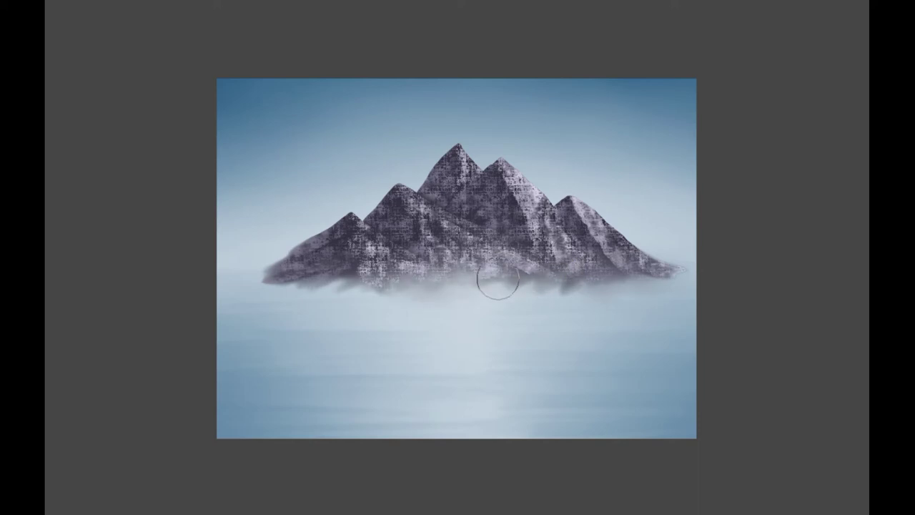
# Step: Cover the mountain's whole base with soft greyish mist that fades into the water
pyautogui.moveTo(289, 259)
pyautogui.mouseDown()
pyautogui.moveTo(255, 287)
pyautogui.moveTo(359, 289)
pyautogui.mouseUp()
pyautogui.moveTo(695, 274); pyautogui.dragTo(666, 273)
pyautogui.moveTo(607, 258); pyautogui.dragTo(552, 280)
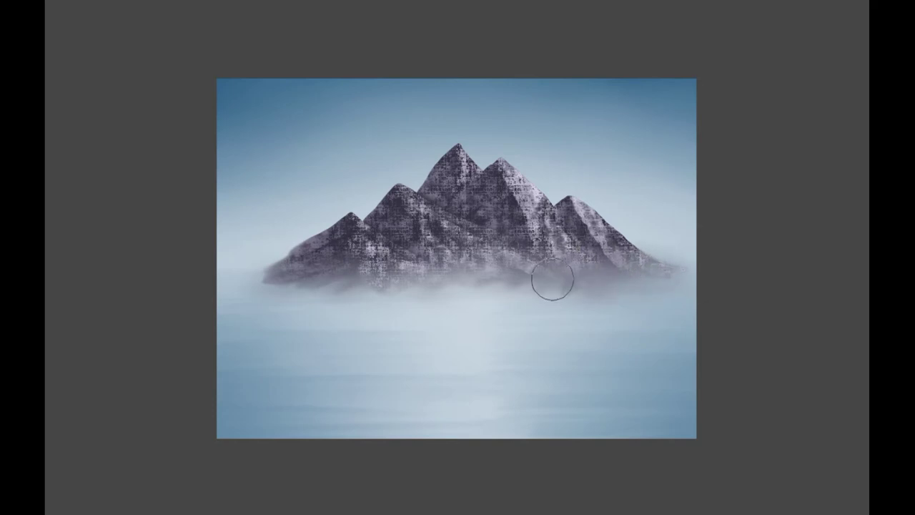
pyautogui.moveTo(322, 261)
pyautogui.mouseDown()
pyautogui.moveTo(256, 274)
pyautogui.moveTo(292, 277)
pyautogui.mouseUp()
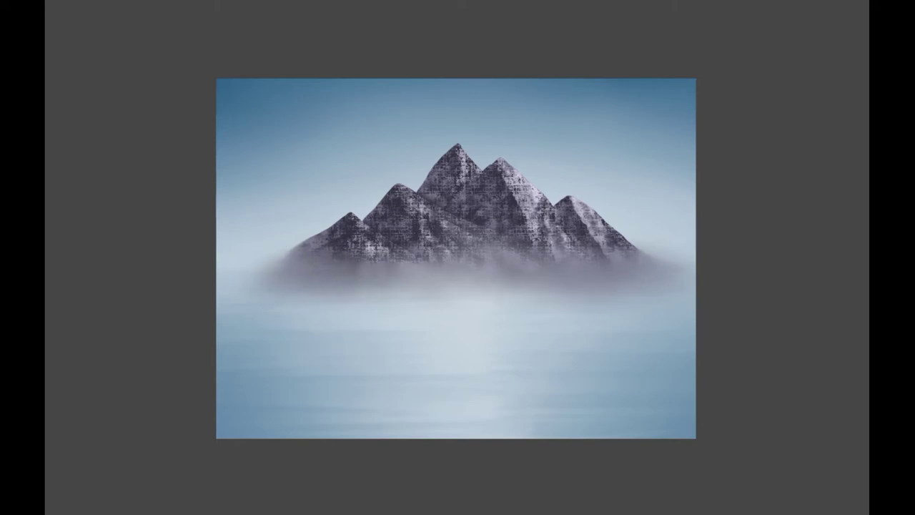
# Step: Paint a leafy green tree with lighter highlights beside the mountain's left foot, plus a darker green clump at the canvas's left edge
pyautogui.moveTo(307, 186)
pyautogui.mouseDown()
pyautogui.moveTo(279, 198)
pyautogui.moveTo(272, 223)
pyautogui.moveTo(321, 213)
pyautogui.moveTo(306, 223)
pyautogui.moveTo(301, 213)
pyautogui.moveTo(279, 233)
pyautogui.moveTo(289, 220)
pyautogui.moveTo(300, 229)
pyautogui.moveTo(325, 211)
pyautogui.moveTo(338, 227)
pyautogui.moveTo(311, 243)
pyautogui.moveTo(307, 227)
pyautogui.moveTo(293, 248)
pyautogui.moveTo(343, 242)
pyautogui.moveTo(303, 261)
pyautogui.moveTo(359, 244)
pyautogui.moveTo(316, 224)
pyautogui.moveTo(337, 199)
pyautogui.moveTo(312, 179)
pyautogui.moveTo(314, 208)
pyautogui.moveTo(264, 213)
pyautogui.moveTo(298, 246)
pyautogui.moveTo(290, 271)
pyautogui.moveTo(308, 260)
pyautogui.moveTo(331, 269)
pyautogui.mouseUp()
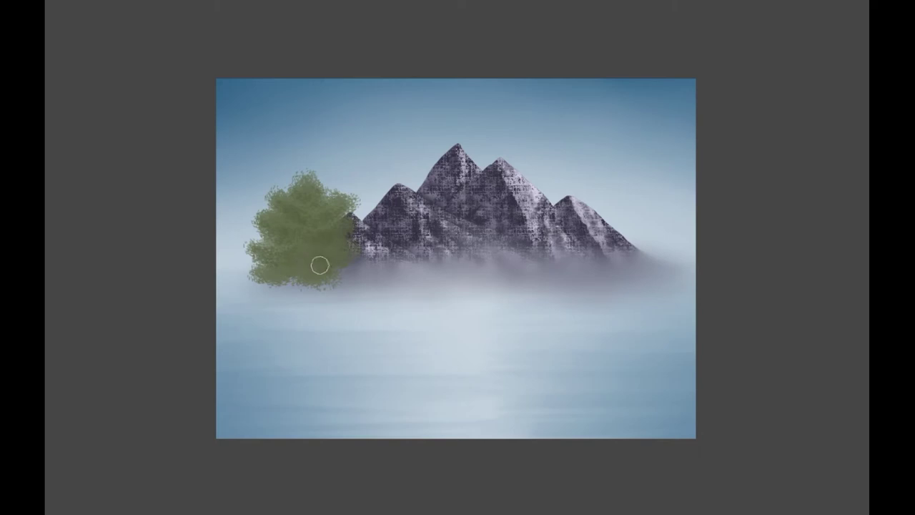
pyautogui.moveTo(300, 279); pyautogui.dragTo(325, 276)
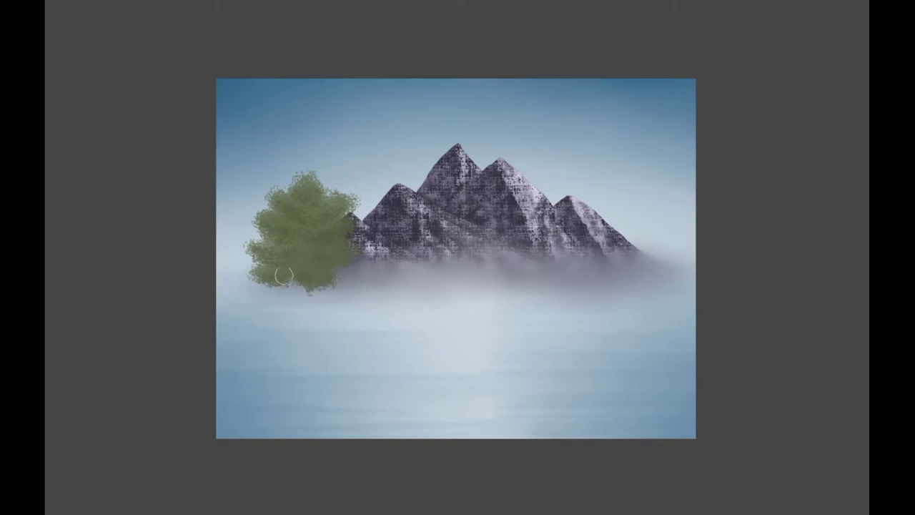
pyautogui.moveTo(304, 263)
pyautogui.mouseDown()
pyautogui.moveTo(332, 242)
pyautogui.moveTo(296, 216)
pyautogui.moveTo(309, 180)
pyautogui.mouseUp()
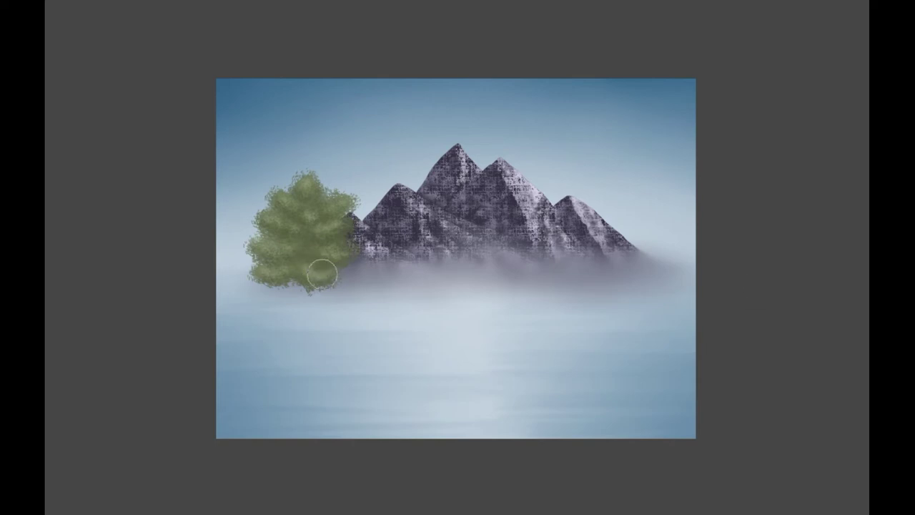
pyautogui.moveTo(231, 237)
pyautogui.mouseDown()
pyautogui.moveTo(235, 269)
pyautogui.moveTo(290, 259)
pyautogui.moveTo(266, 264)
pyautogui.moveTo(268, 284)
pyautogui.moveTo(228, 280)
pyautogui.moveTo(223, 302)
pyautogui.moveTo(296, 291)
pyautogui.moveTo(274, 317)
pyautogui.moveTo(285, 258)
pyautogui.moveTo(252, 248)
pyautogui.moveTo(220, 214)
pyautogui.moveTo(250, 290)
pyautogui.moveTo(212, 307)
pyautogui.moveTo(230, 215)
pyautogui.moveTo(270, 229)
pyautogui.moveTo(222, 251)
pyautogui.moveTo(289, 267)
pyautogui.moveTo(289, 257)
pyautogui.moveTo(252, 270)
pyautogui.moveTo(277, 302)
pyautogui.moveTo(227, 304)
pyautogui.moveTo(243, 246)
pyautogui.moveTo(268, 243)
pyautogui.mouseUp()
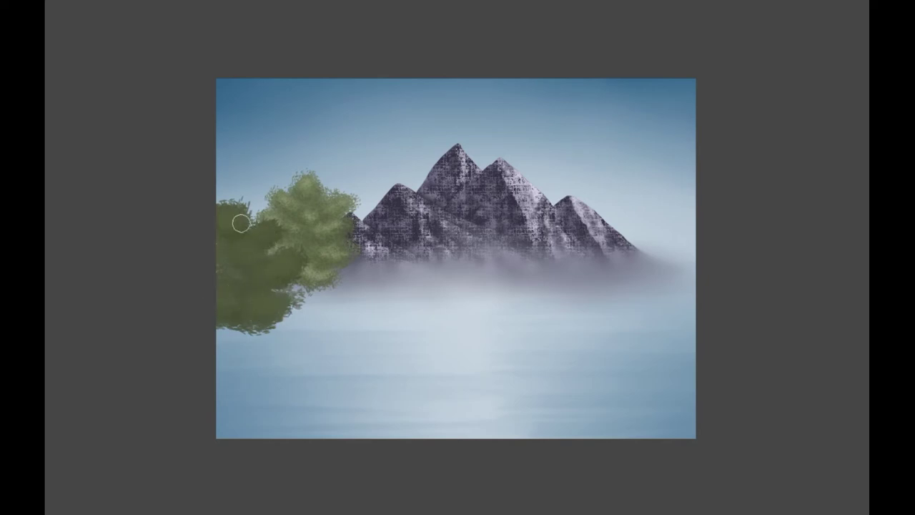